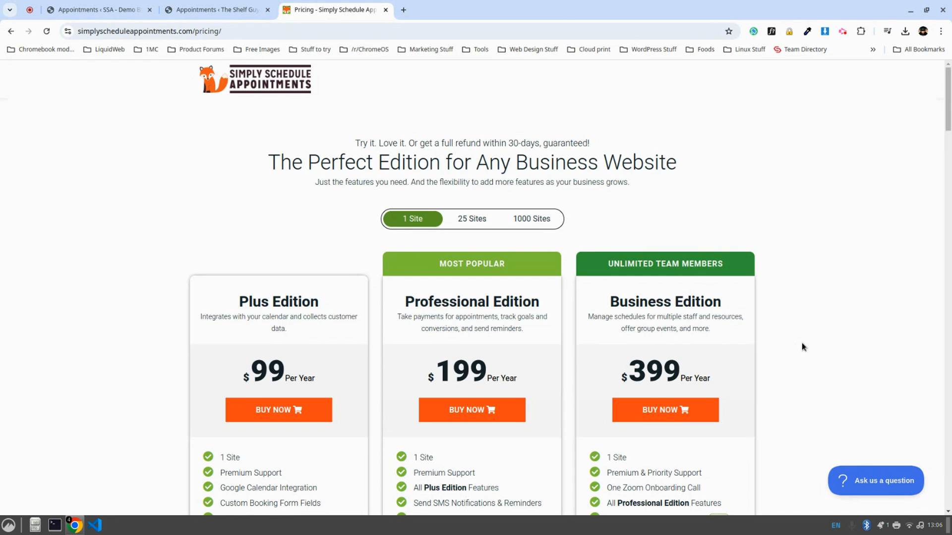
Step: Check the Custom Booking Form Fields entry in the Plus Edition feature list
{"action": "left_click_drag", "start_coordinate": [321, 503], "coordinate": [220, 503]}
{"action": "left_click", "coordinate": [314, 503]}
Step: Examine the Customer Information options of the Consultation Phone Call appointment type on The Shelf Guy site
{"action": "left_click", "coordinate": [222, 16]}
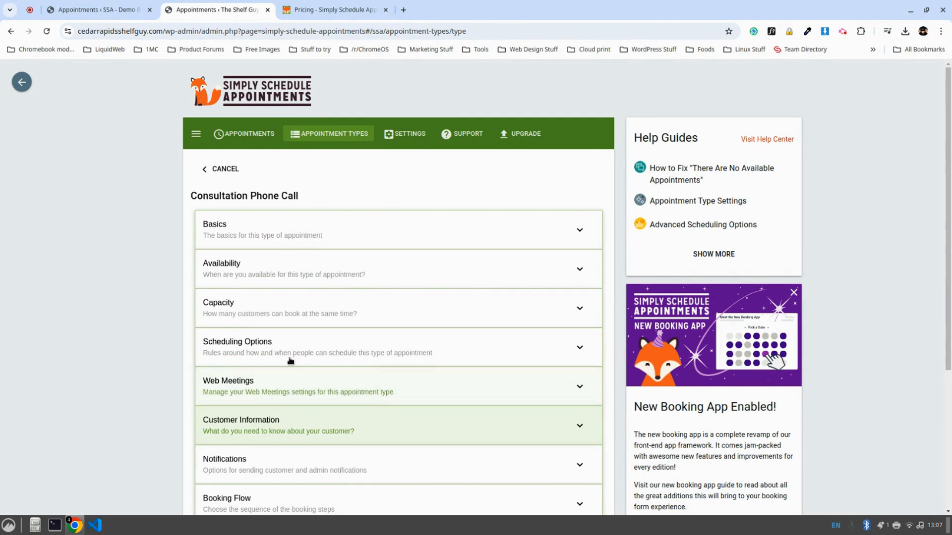
{"action": "scroll", "coordinate": [291, 340], "scroll_direction": "down", "scroll_amount": 1}
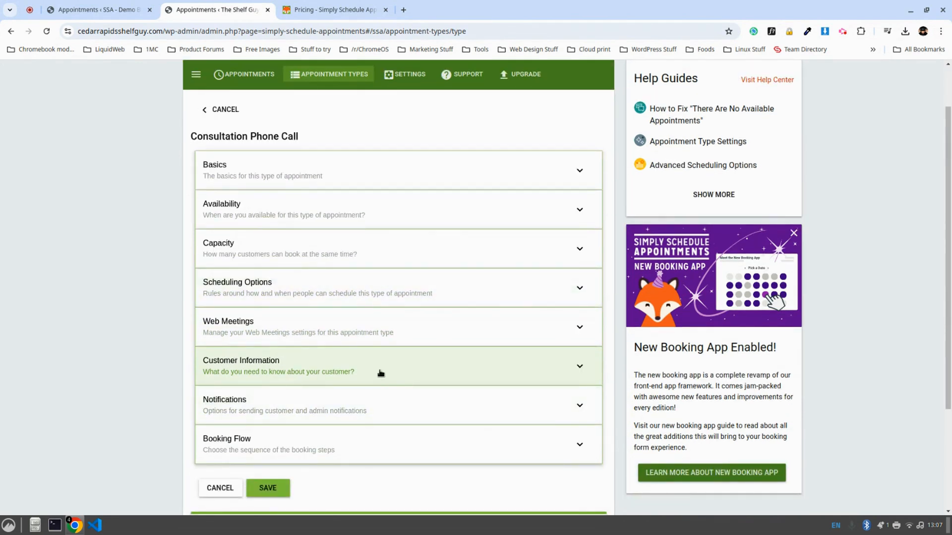
{"action": "left_click", "coordinate": [380, 373]}
{"action": "scroll", "coordinate": [377, 369], "scroll_direction": "down", "scroll_amount": 2}
{"action": "scroll", "coordinate": [377, 370], "scroll_direction": "down", "scroll_amount": 1}
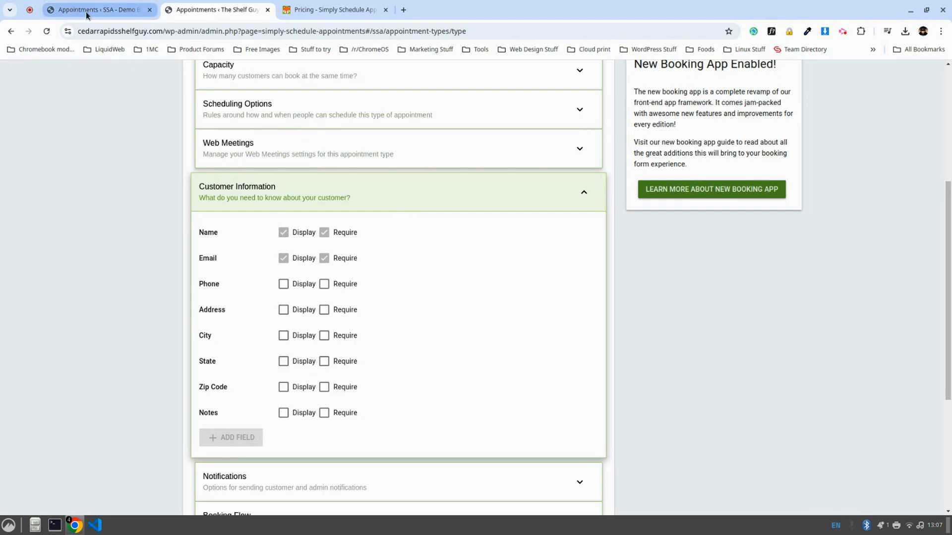
Step: Switch to the SSA demo site and expand the Customer Information section of the Fitness Trainer Session
{"action": "left_click", "coordinate": [103, 15]}
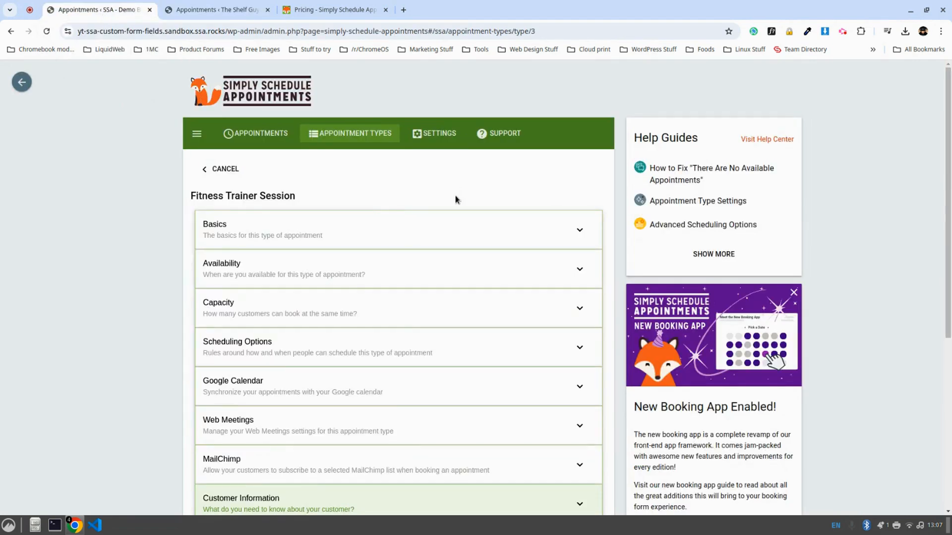
{"action": "scroll", "coordinate": [359, 210], "scroll_direction": "down", "scroll_amount": 3}
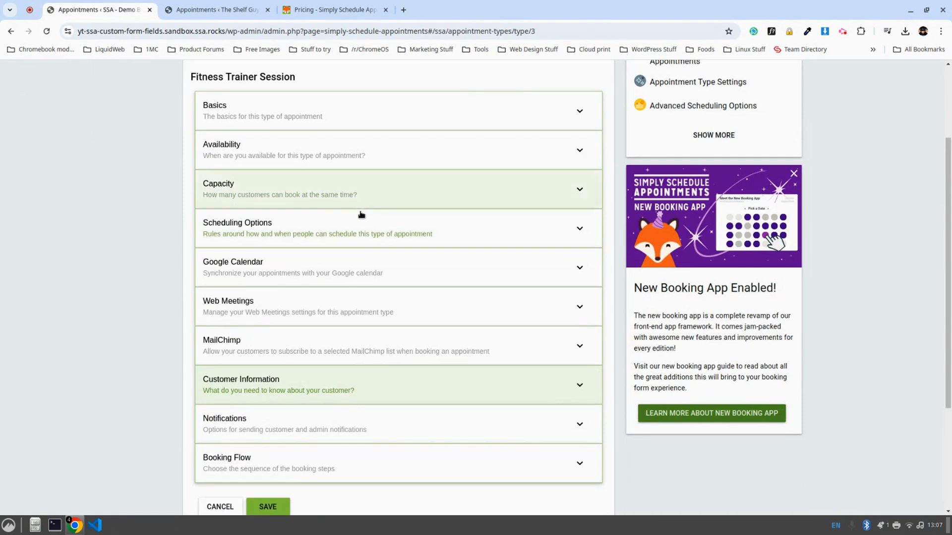
{"action": "left_click", "coordinate": [374, 384]}
{"action": "scroll", "coordinate": [289, 365], "scroll_direction": "down", "scroll_amount": 3}
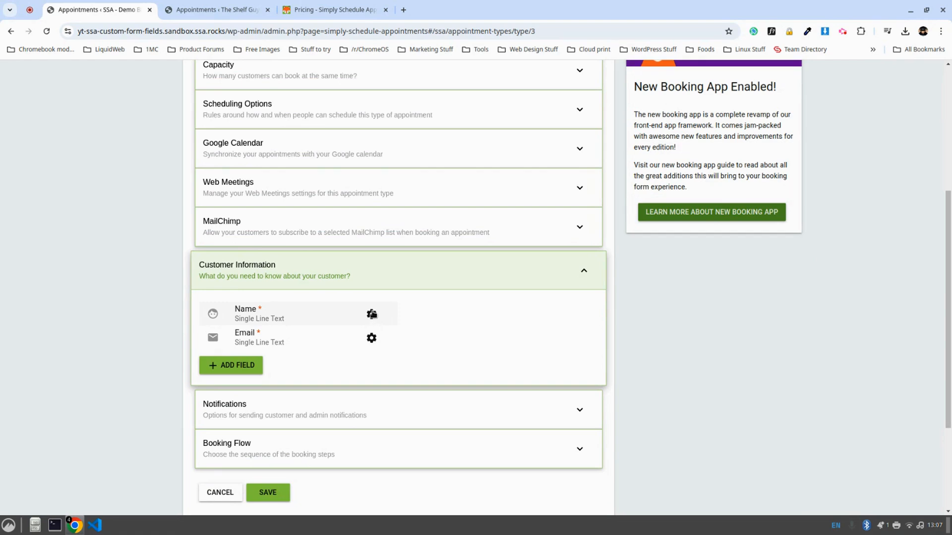
Step: Add a new customer information field labelled "Existing Medical Conditions"
{"action": "left_click", "coordinate": [240, 372]}
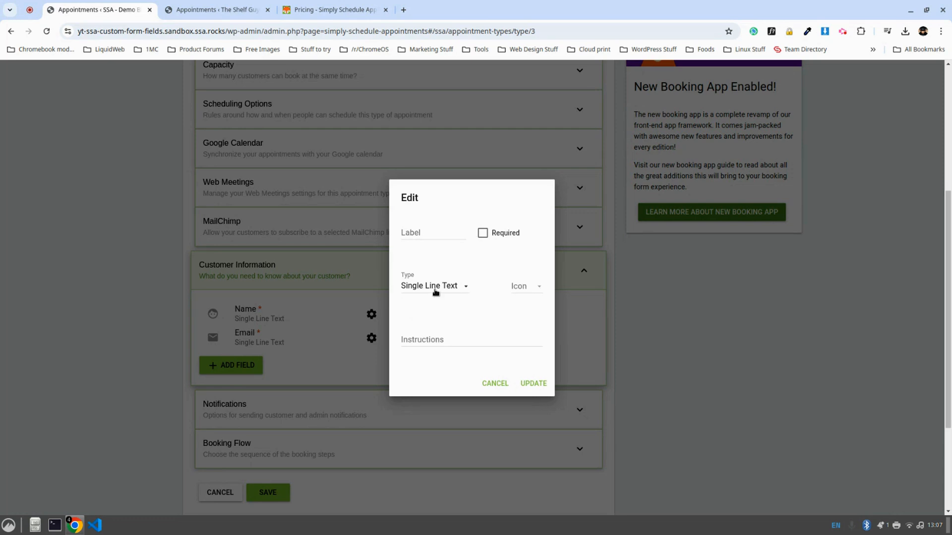
{"action": "left_click", "coordinate": [435, 291]}
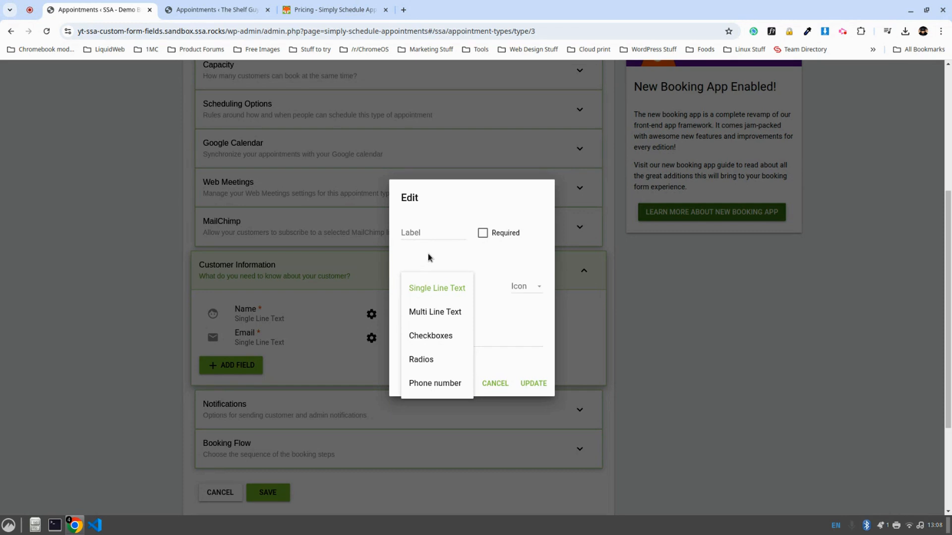
{"action": "left_click", "coordinate": [430, 236]}
{"action": "left_click", "coordinate": [431, 235]}
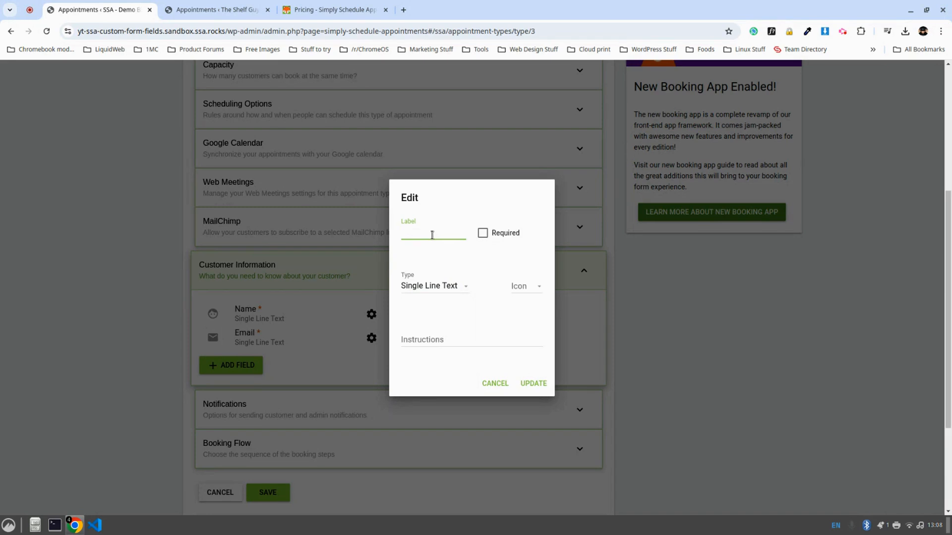
{"action": "type", "text": "Existing Medical Conditions"}
Step: Enter the field's instructions: "Do you have any medical conditions or injuries that we should be aware of?"
{"action": "left_click", "coordinate": [436, 342]}
{"action": "type", "text": "Do9 you"}
{"action": "key", "text": "BackSpace"}
{"action": "key", "text": "BackSpace"}
{"action": "key", "text": "BackSpace"}
{"action": "key", "text": "BackSpace"}
{"action": "key", "text": "BackSpace"}
{"action": "type", "text": "you have"}
{"action": "type", "text": " any medical "}
{"action": "type", "text": "conditions or injur"}
{"action": "type", "text": "ies that we should b"}
{"action": "type", "text": "e aware of?"}
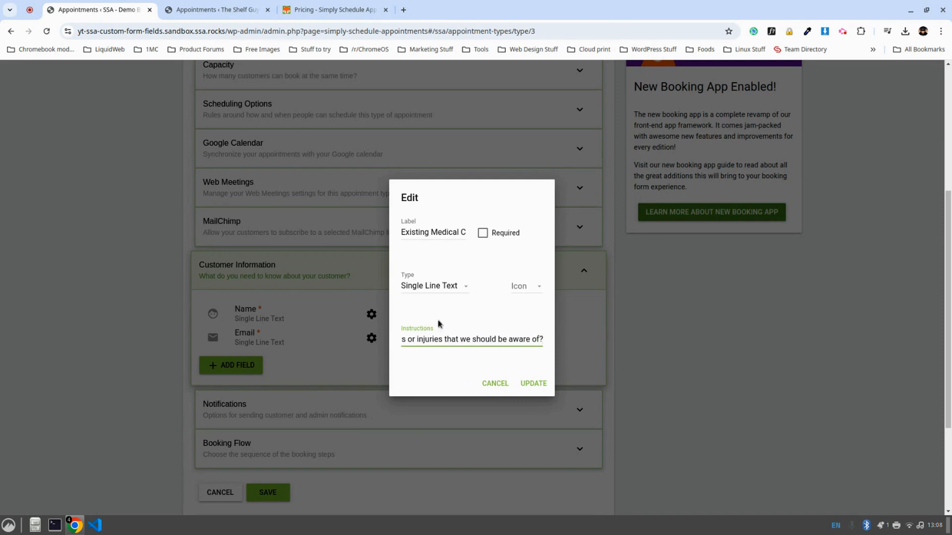
Step: Set the medical conditions field's type to Multi Line Text, give it the heart icon, and apply its settings
{"action": "left_click", "coordinate": [429, 291]}
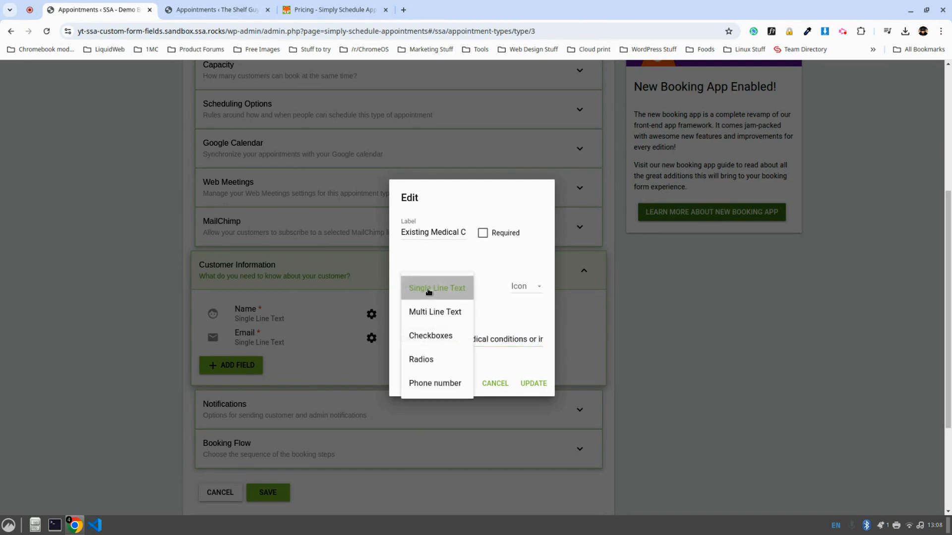
{"action": "left_click", "coordinate": [426, 312]}
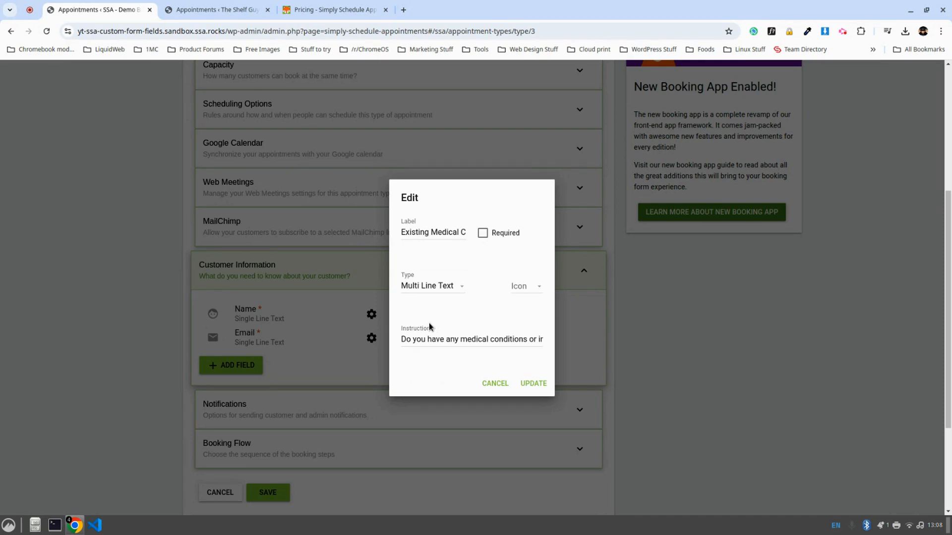
{"action": "left_click", "coordinate": [526, 287]}
{"action": "scroll", "coordinate": [529, 335], "scroll_direction": "down", "scroll_amount": 1}
{"action": "left_click_drag", "start_coordinate": [558, 310], "coordinate": [559, 334]}
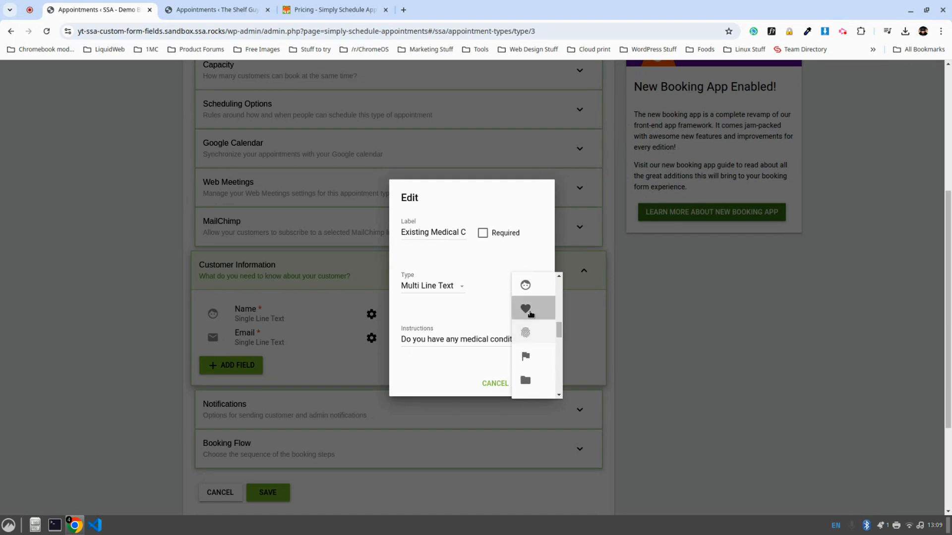
{"action": "left_click", "coordinate": [527, 300]}
{"action": "left_click", "coordinate": [529, 384]}
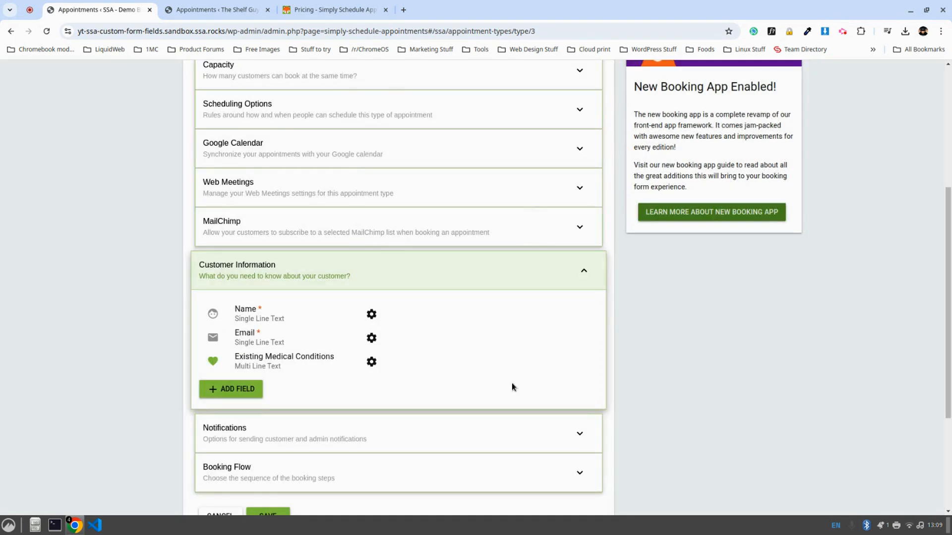
Step: Add another customer information field labelled "Goals" with the Checkboxes type
{"action": "left_click", "coordinate": [229, 386]}
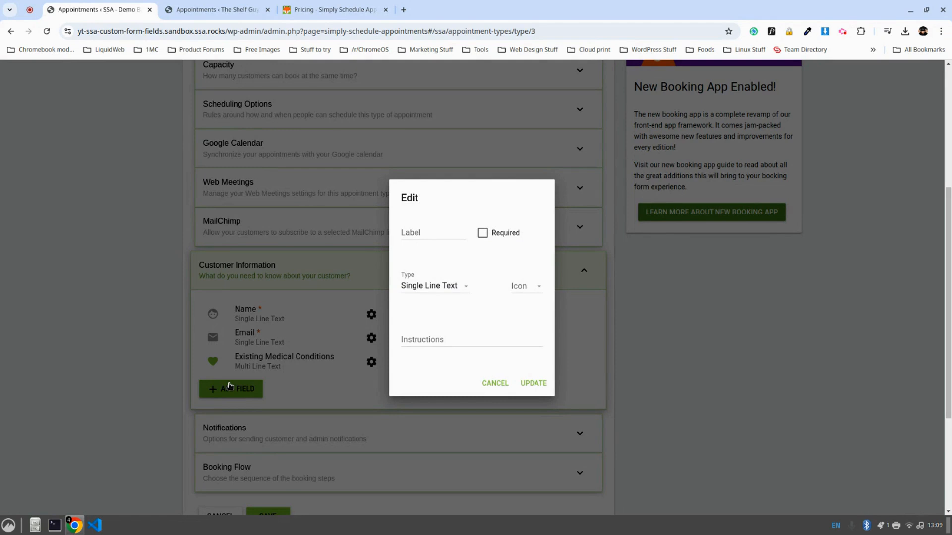
{"action": "left_click", "coordinate": [428, 229]}
{"action": "type", "text": "Goals"}
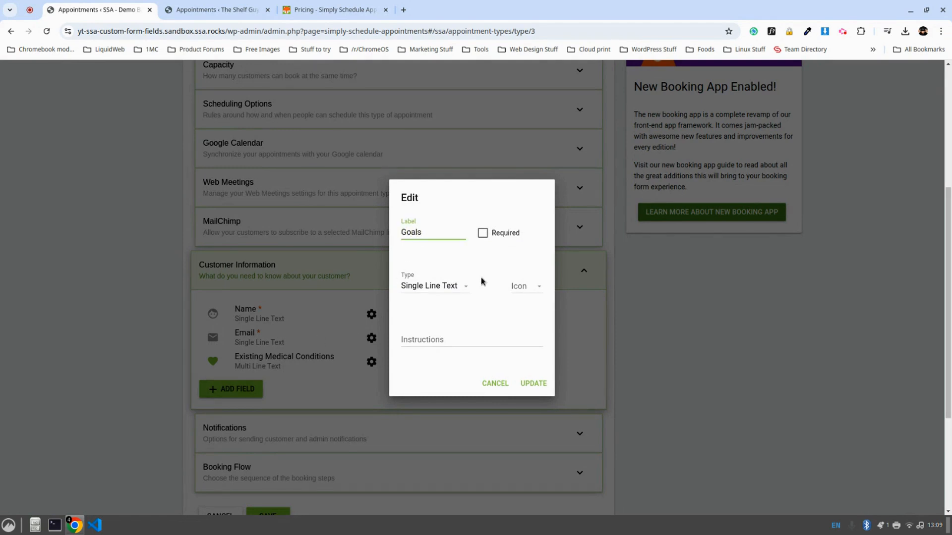
{"action": "left_click", "coordinate": [447, 289]}
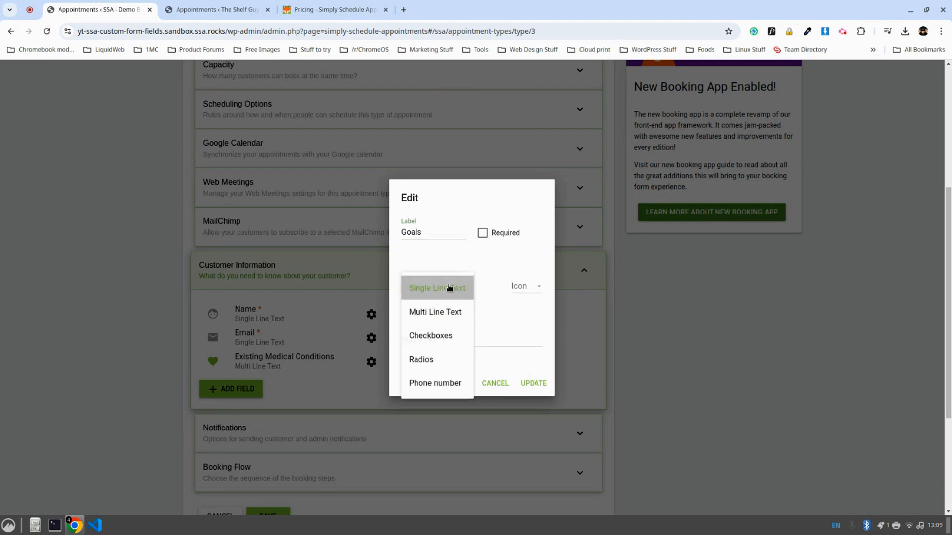
{"action": "left_click", "coordinate": [431, 336]}
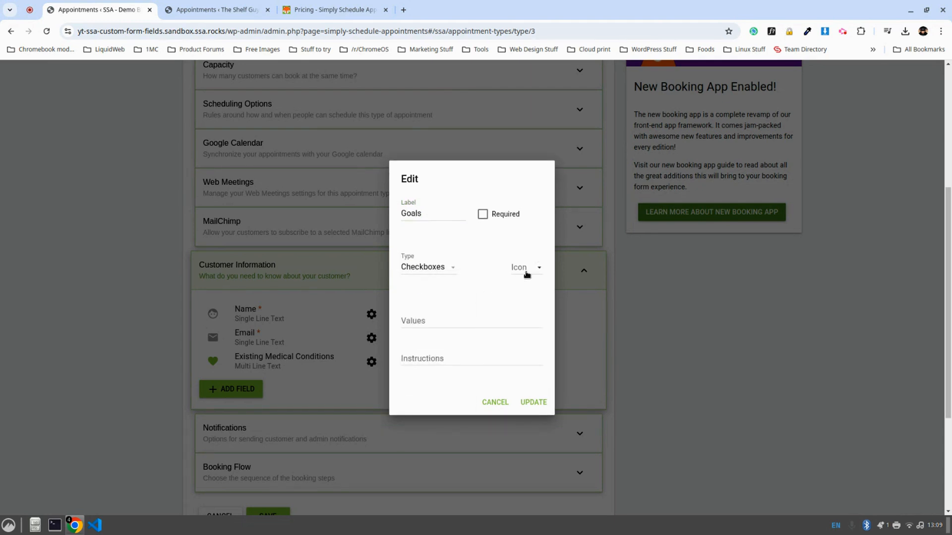
Step: Enter Weight Loss, Strength Training and Endurance as the Goals field's values, one per line, leaving the instructions blank
{"action": "left_click", "coordinate": [420, 320]}
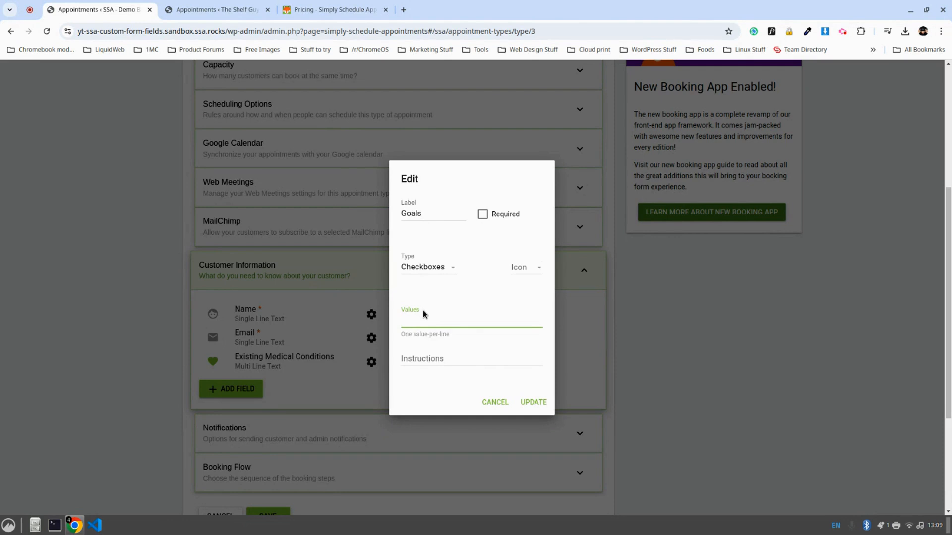
{"action": "type", "text": "Weight Loss"}
{"action": "key", "text": "Return"}
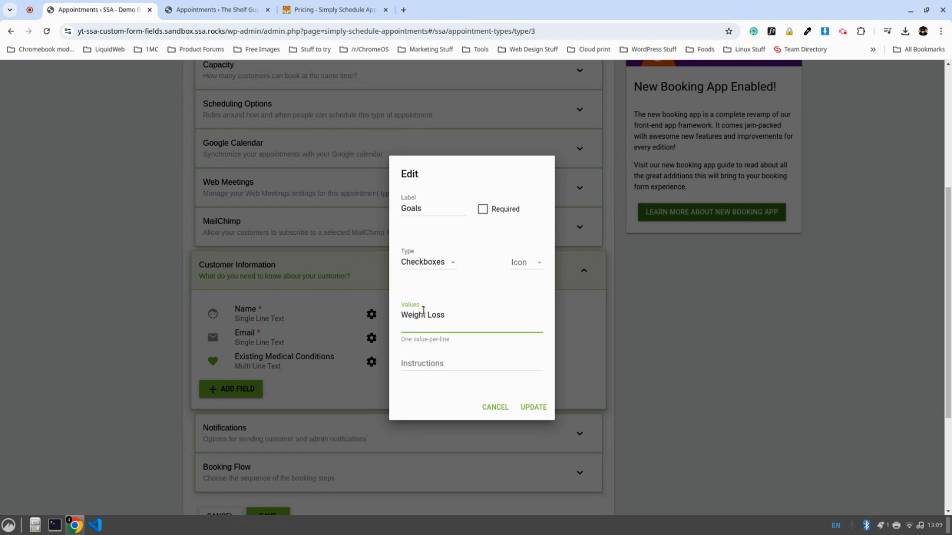
{"action": "type", "text": "Strength Training"}
{"action": "key", "text": "Return"}
{"action": "type", "text": "Endurance"}
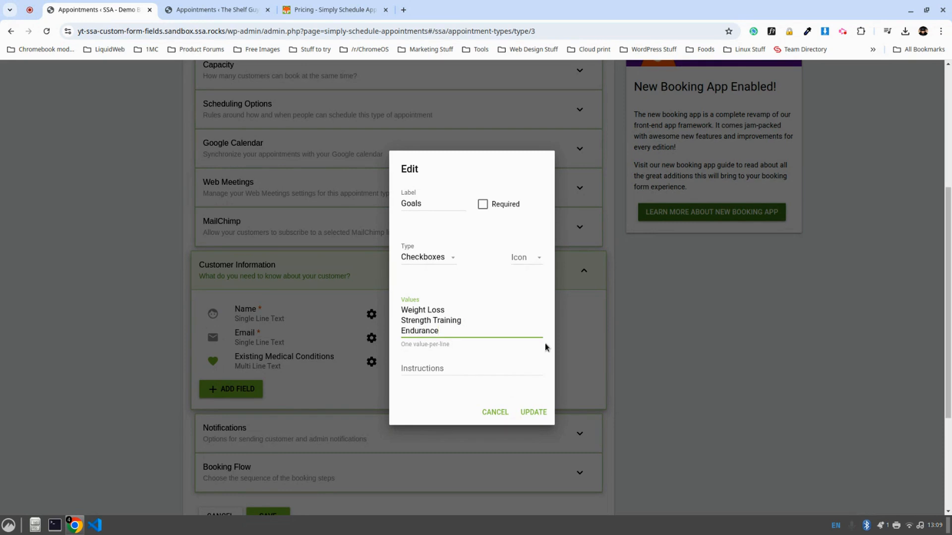
{"action": "scroll", "coordinate": [435, 365], "scroll_direction": "down", "scroll_amount": 2}
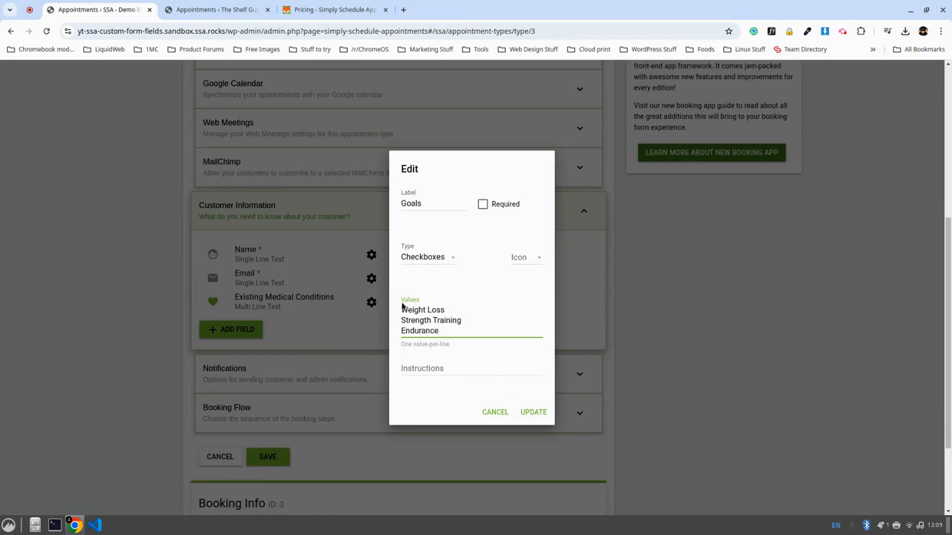
{"action": "left_click", "coordinate": [421, 368]}
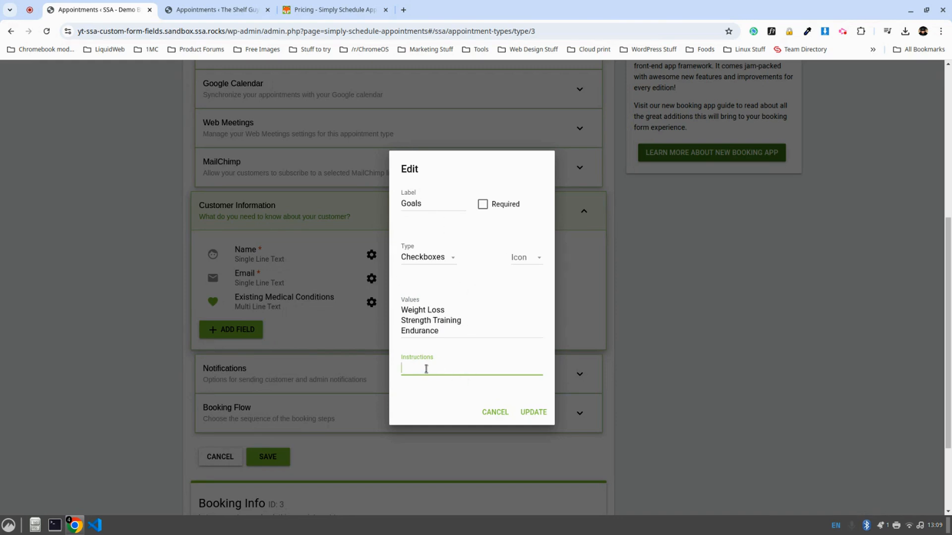
Step: Give the Goals field the cake icon, mark it as required, and apply its settings
{"action": "left_click", "coordinate": [530, 260]}
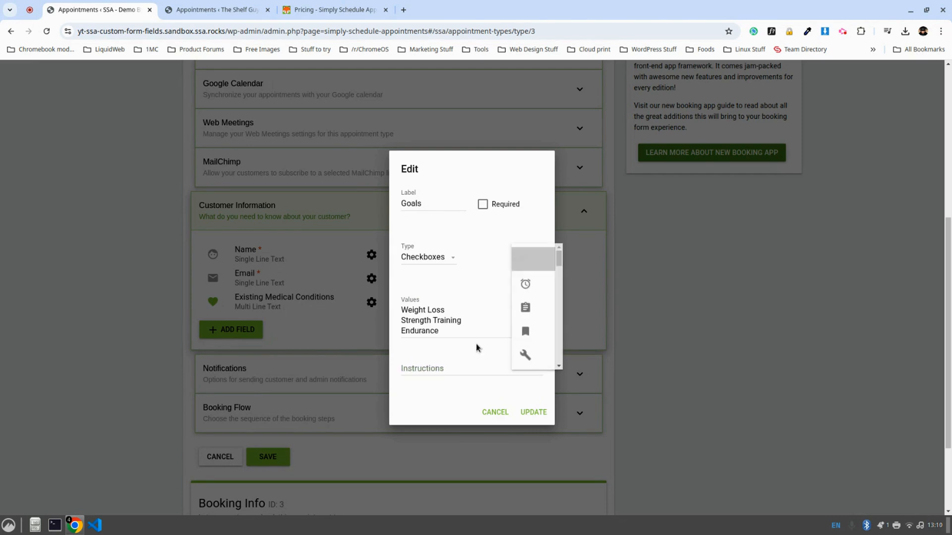
{"action": "scroll", "coordinate": [533, 337], "scroll_direction": "down", "scroll_amount": 2}
{"action": "scroll", "coordinate": [535, 339], "scroll_direction": "down", "scroll_amount": 3}
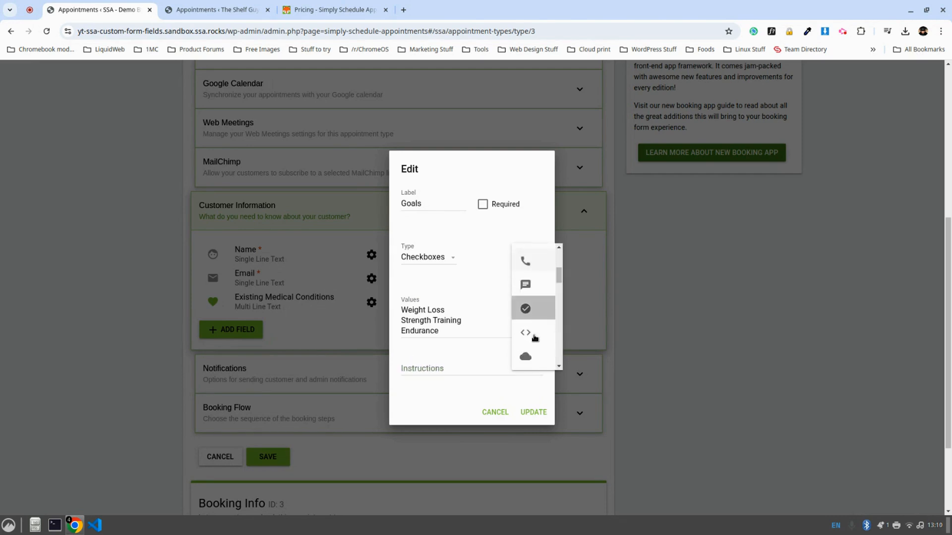
{"action": "scroll", "coordinate": [534, 342], "scroll_direction": "up", "scroll_amount": 3}
{"action": "left_click", "coordinate": [525, 262]}
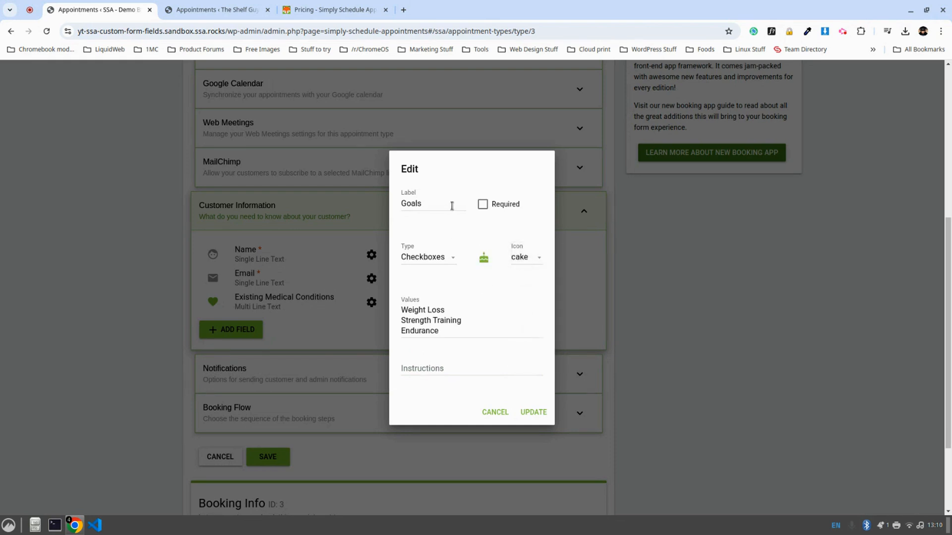
{"action": "left_click", "coordinate": [484, 204]}
{"action": "left_click", "coordinate": [536, 416]}
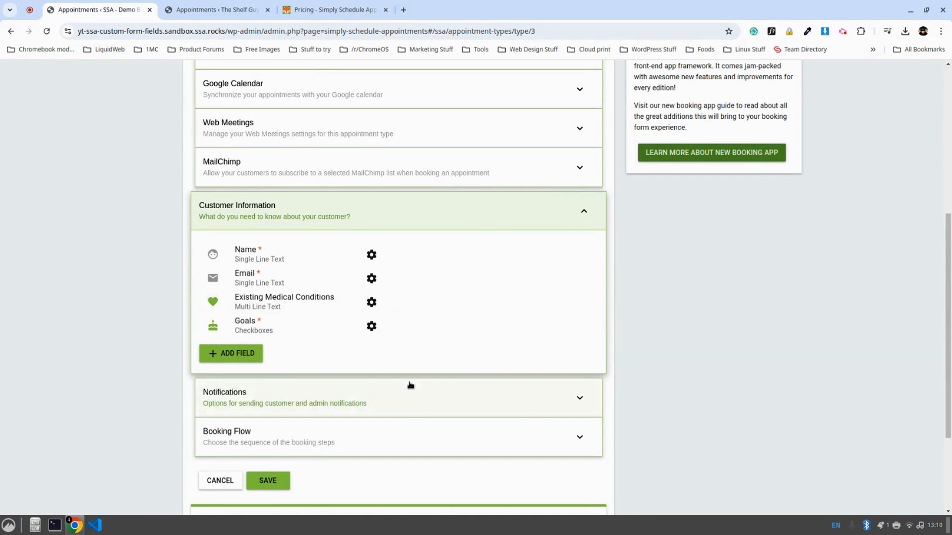
Step: Save the Fitness Trainer Session appointment type with its new customer information fields
{"action": "scroll", "coordinate": [521, 344], "scroll_direction": "up", "scroll_amount": 5}
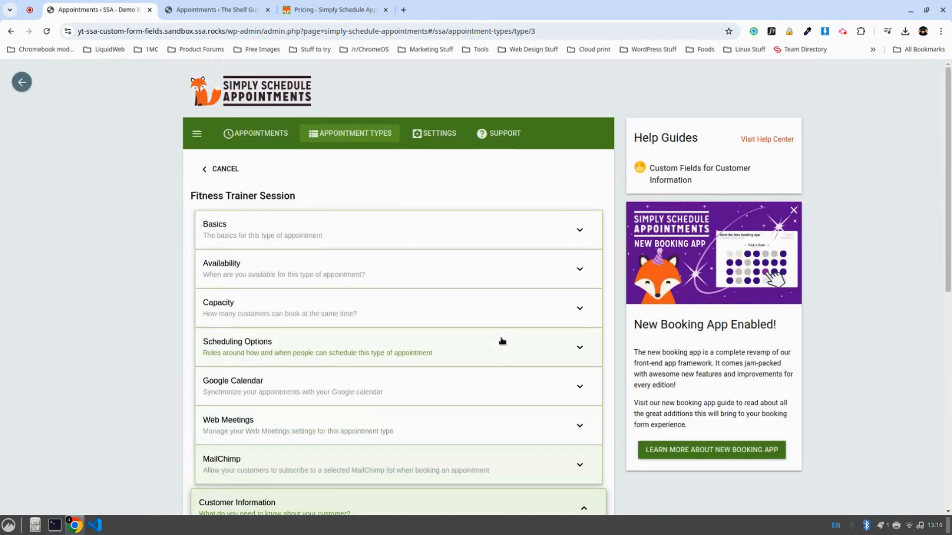
{"action": "scroll", "coordinate": [420, 352], "scroll_direction": "down", "scroll_amount": 8}
{"action": "left_click", "coordinate": [267, 338]}
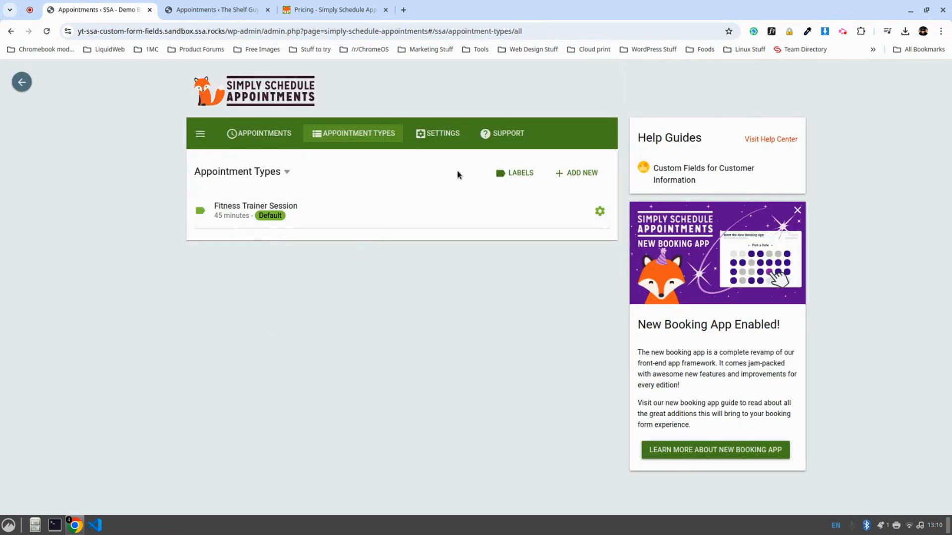
{"action": "double_click", "coordinate": [231, 30]}
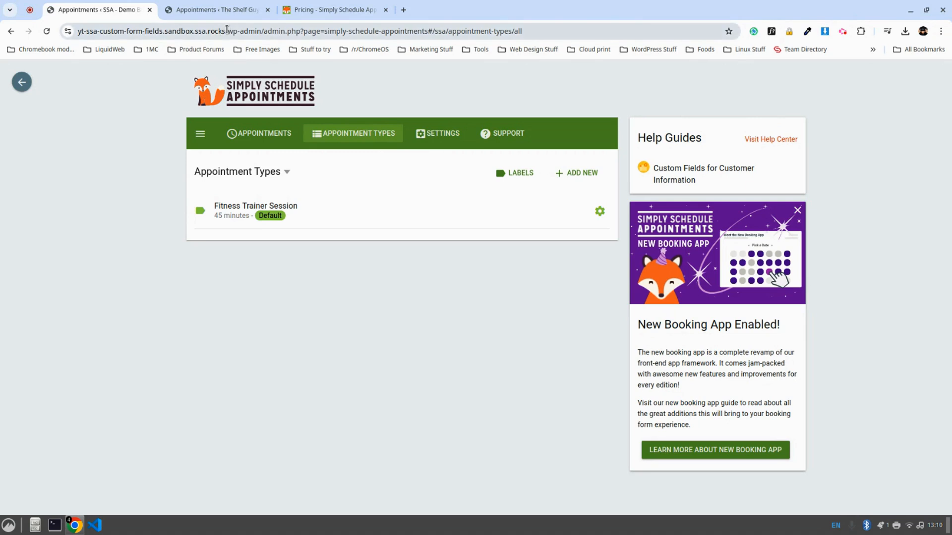
{"action": "left_click_drag", "start_coordinate": [240, 31], "coordinate": [265, 31]}
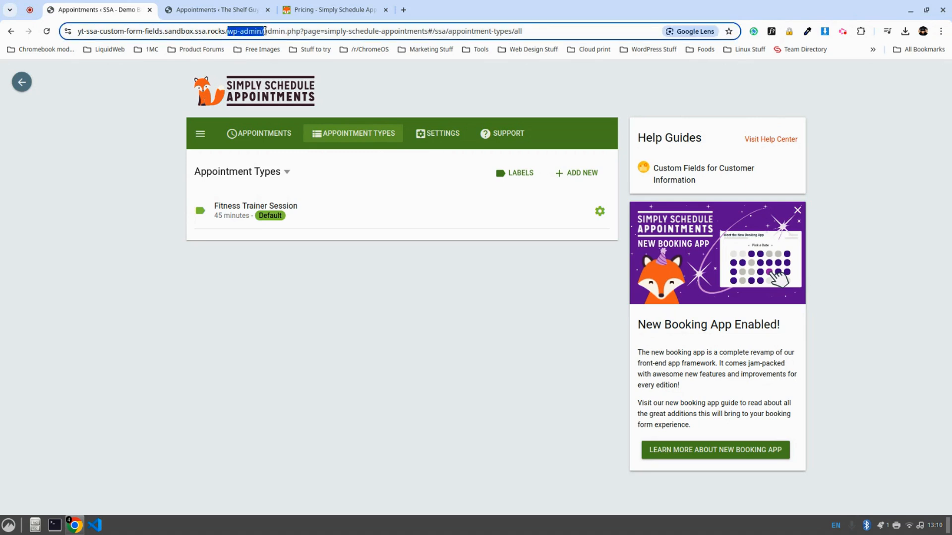
Step: Start a new Fitness Trainer Session booking for Monday, September 16, 2024 at 3:30 pm from the Appointments view
{"action": "left_click", "coordinate": [262, 134]}
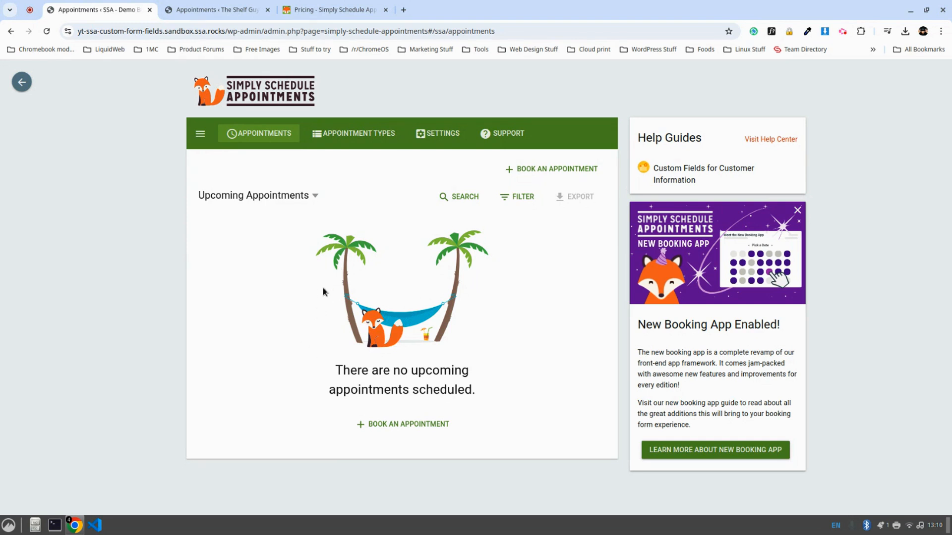
{"action": "left_click", "coordinate": [556, 171]}
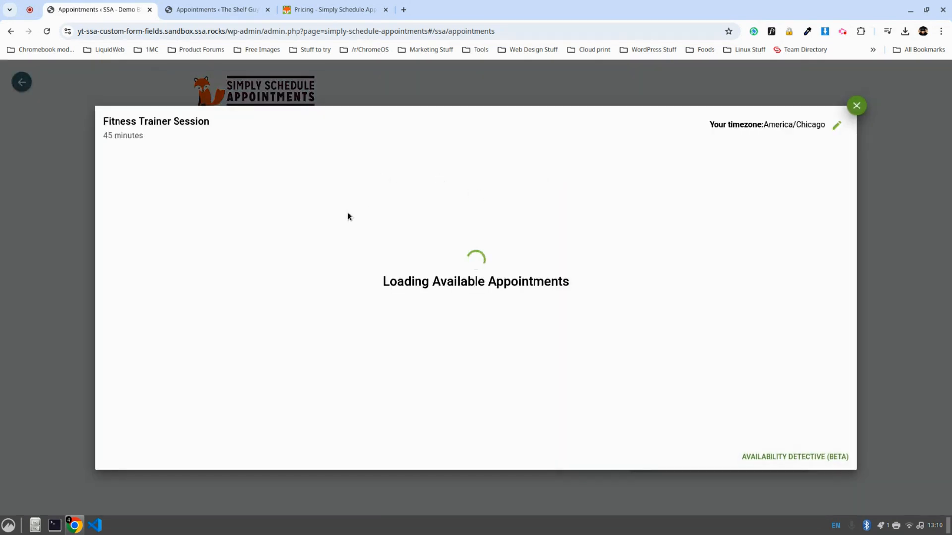
{"action": "left_click", "coordinate": [673, 201]}
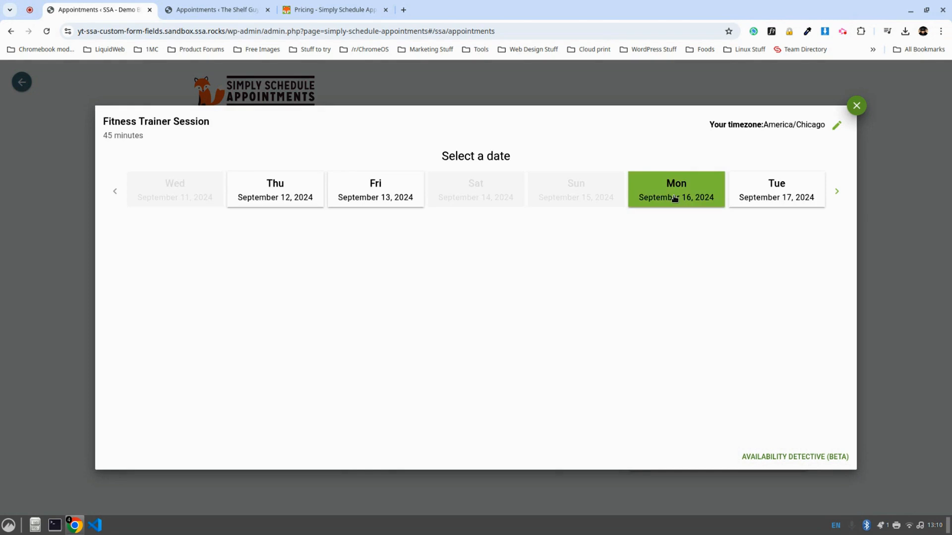
{"action": "left_click", "coordinate": [482, 351]}
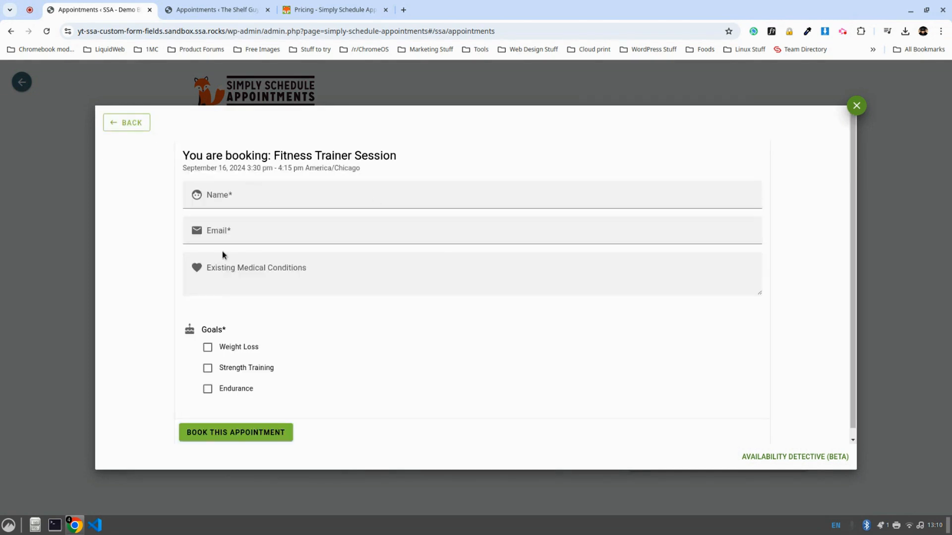
Step: Try the booking form with medical conditions "Bad back and had knee surgery 2 years ago" and goals Weight Loss and Endurance, and close it without booking
{"action": "left_click", "coordinate": [267, 282]}
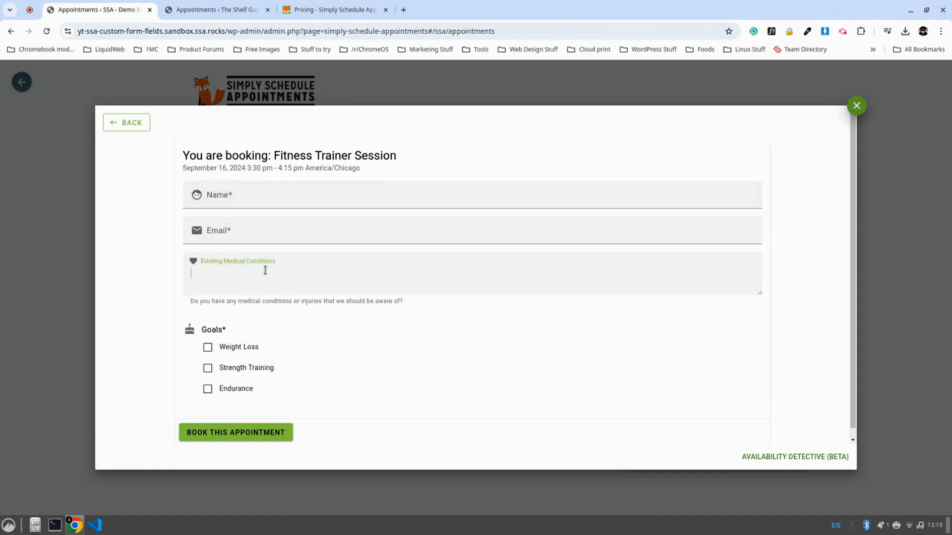
{"action": "type", "text": "Bad back and had knee surgery 2 years ago"}
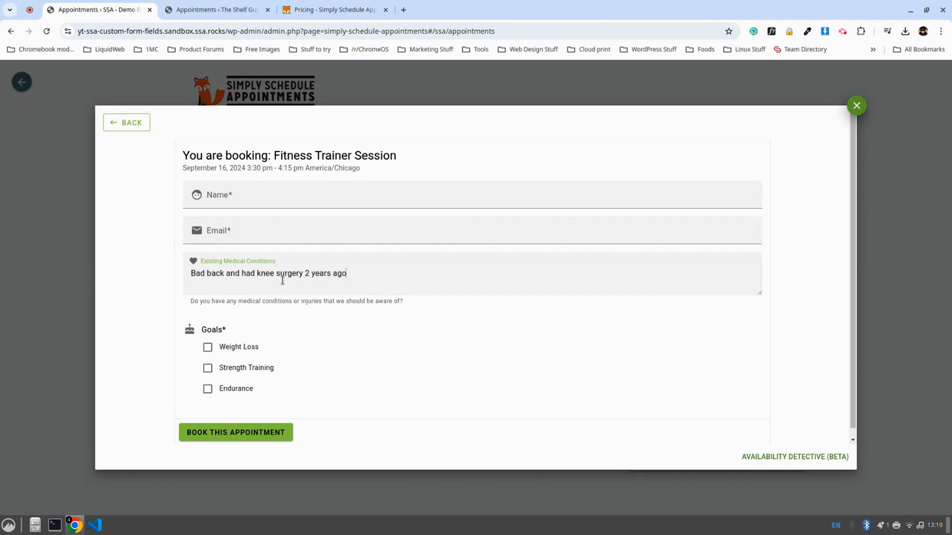
{"action": "scroll", "coordinate": [322, 277], "scroll_direction": "down", "scroll_amount": 1}
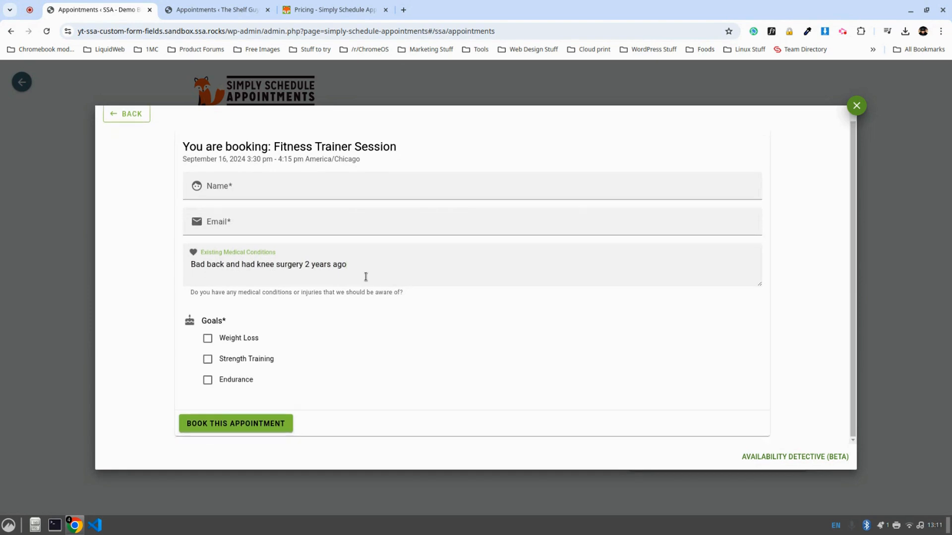
{"action": "left_click", "coordinate": [208, 338]}
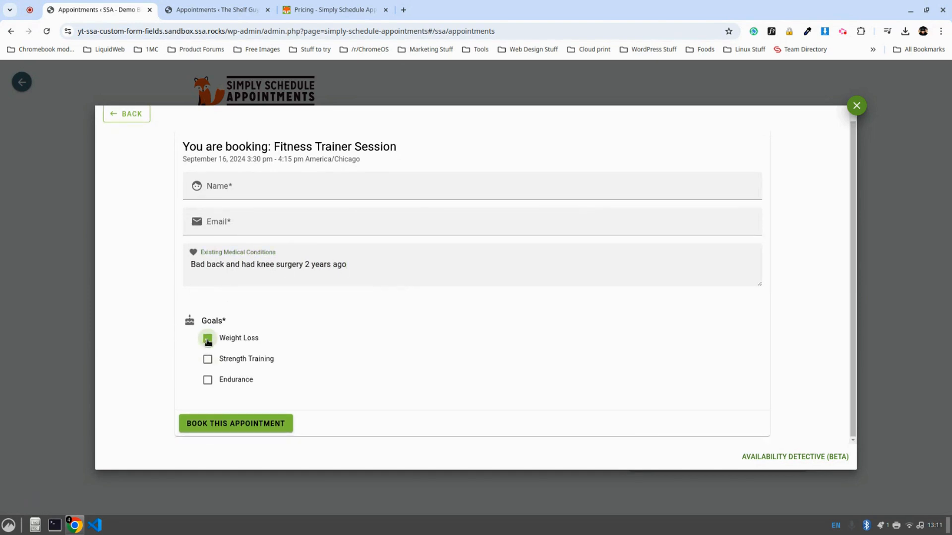
{"action": "left_click", "coordinate": [208, 382]}
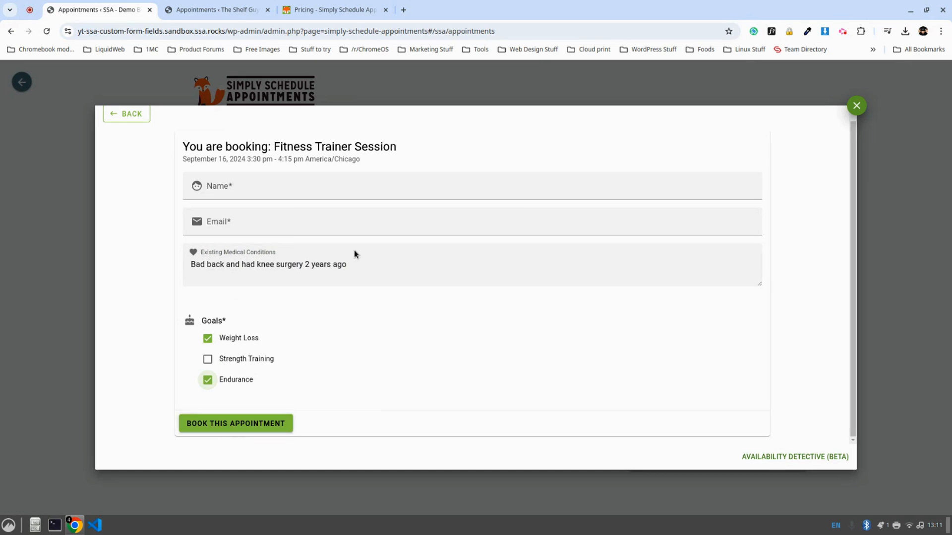
{"action": "left_click", "coordinate": [279, 270]}
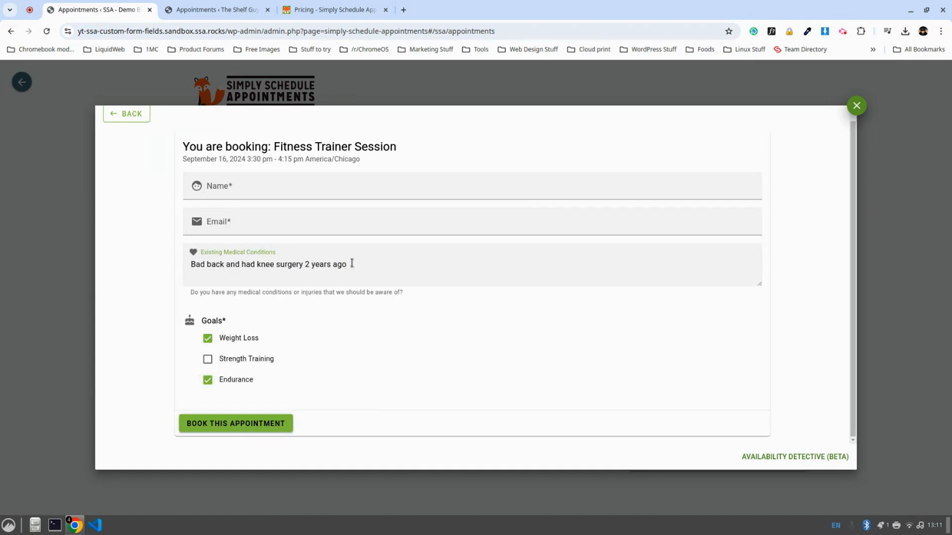
{"action": "left_click", "coordinate": [396, 295]}
{"action": "left_click", "coordinate": [337, 265]}
{"action": "left_click", "coordinate": [857, 105]}
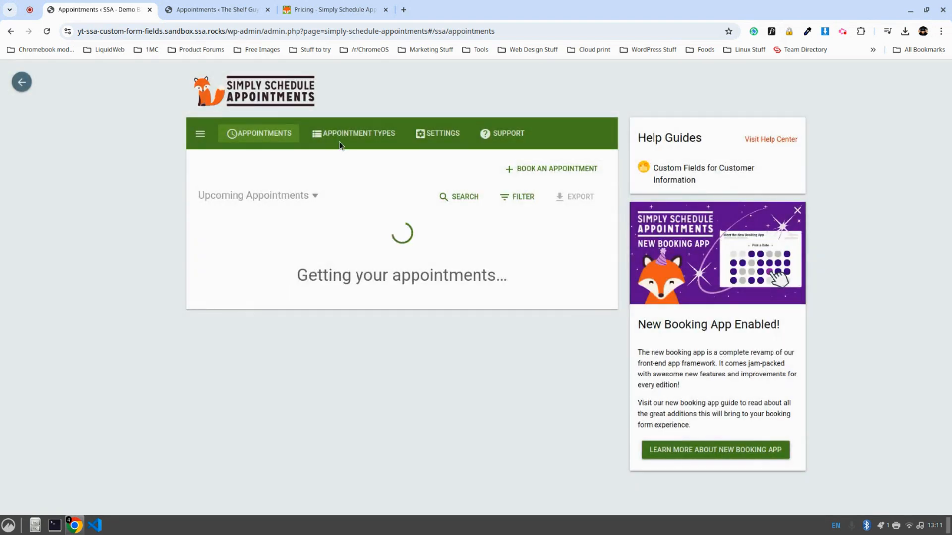
Step: Open the Customer Information settings of the Fitness Trainer Session appointment type and start adding another field
{"action": "left_click", "coordinate": [351, 132]}
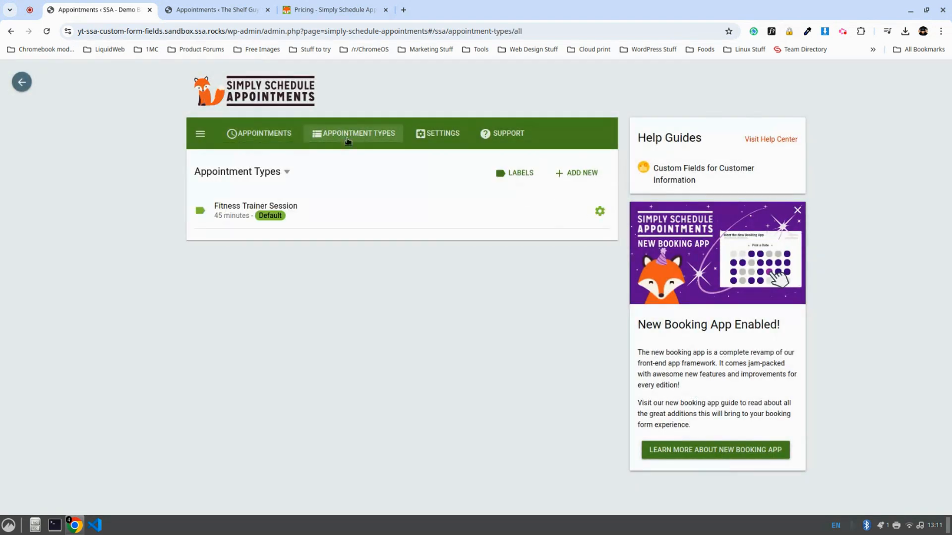
{"action": "left_click", "coordinate": [597, 212]}
{"action": "left_click", "coordinate": [594, 220]}
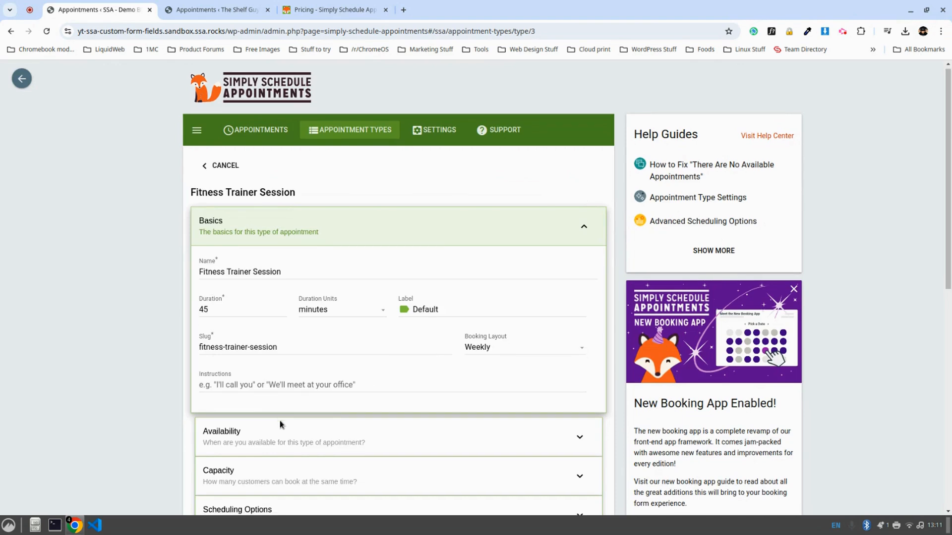
{"action": "scroll", "coordinate": [279, 422], "scroll_direction": "down", "scroll_amount": 3}
{"action": "scroll", "coordinate": [275, 417], "scroll_direction": "down", "scroll_amount": 2}
{"action": "left_click", "coordinate": [244, 436]}
{"action": "scroll", "coordinate": [245, 436], "scroll_direction": "down", "scroll_amount": 4}
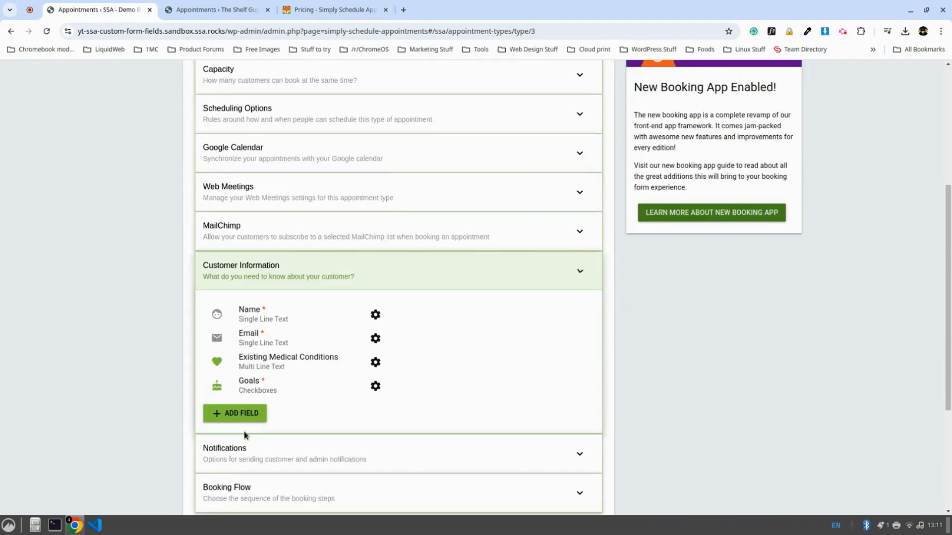
{"action": "left_click", "coordinate": [236, 356]}
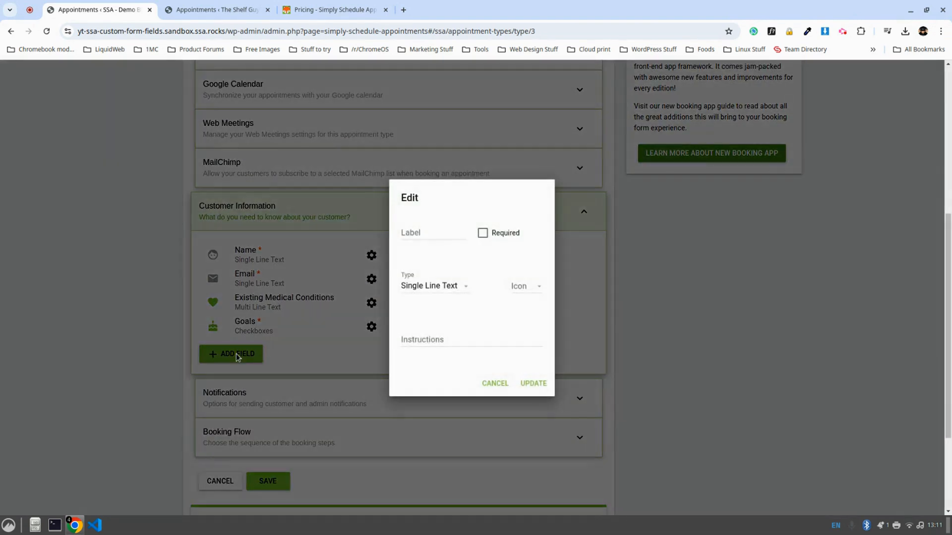